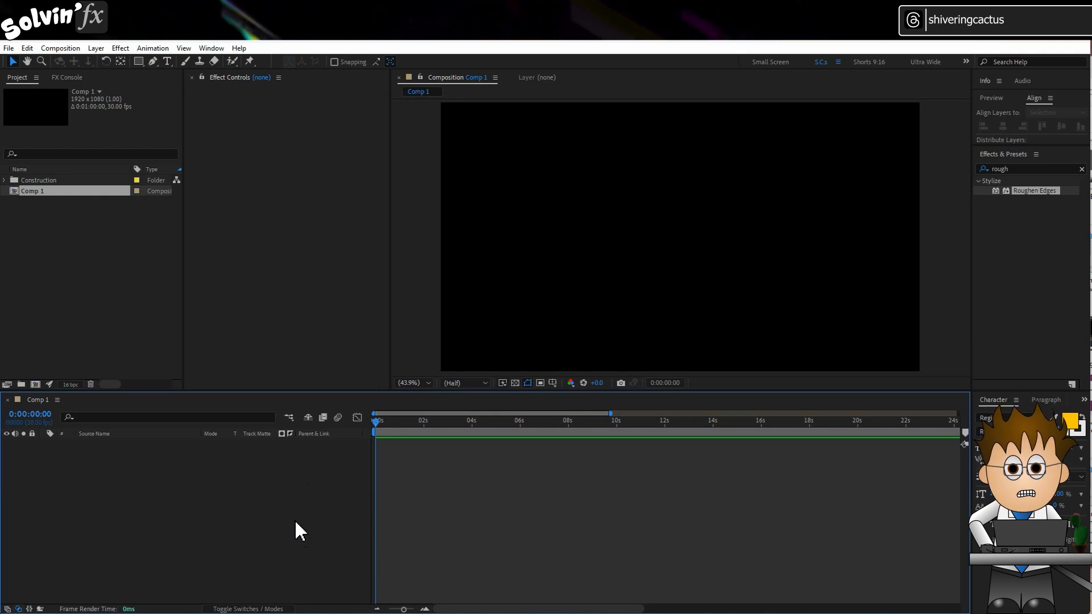
Step: Draw a wide red-filled rectangle, about 1767 by 258 px, across the middle of the composition
key(q)
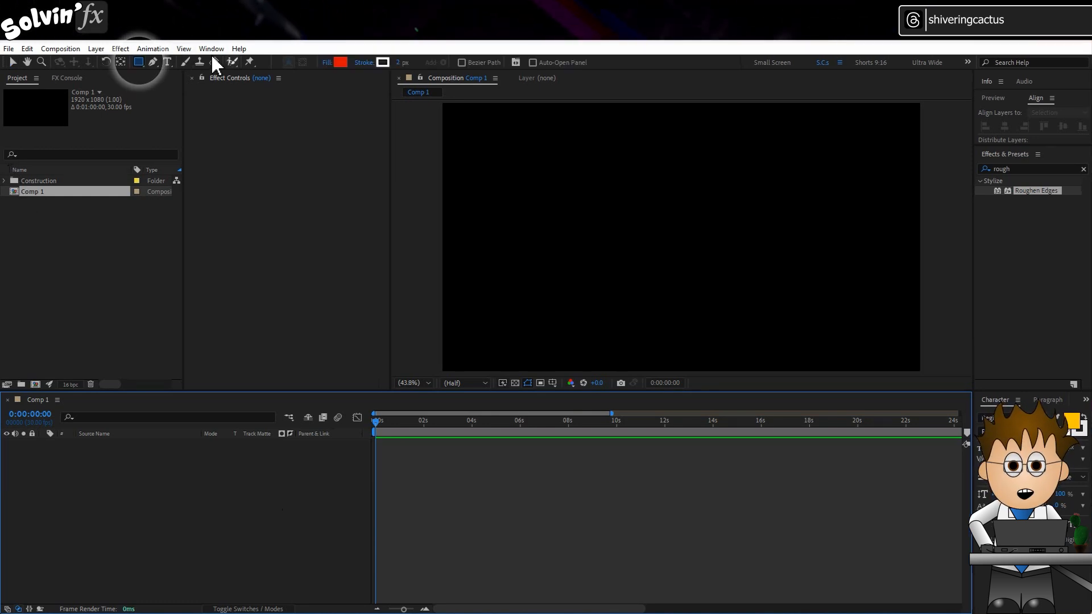
drag(470, 206, 777, 247)
drag(616, 230, 910, 270)
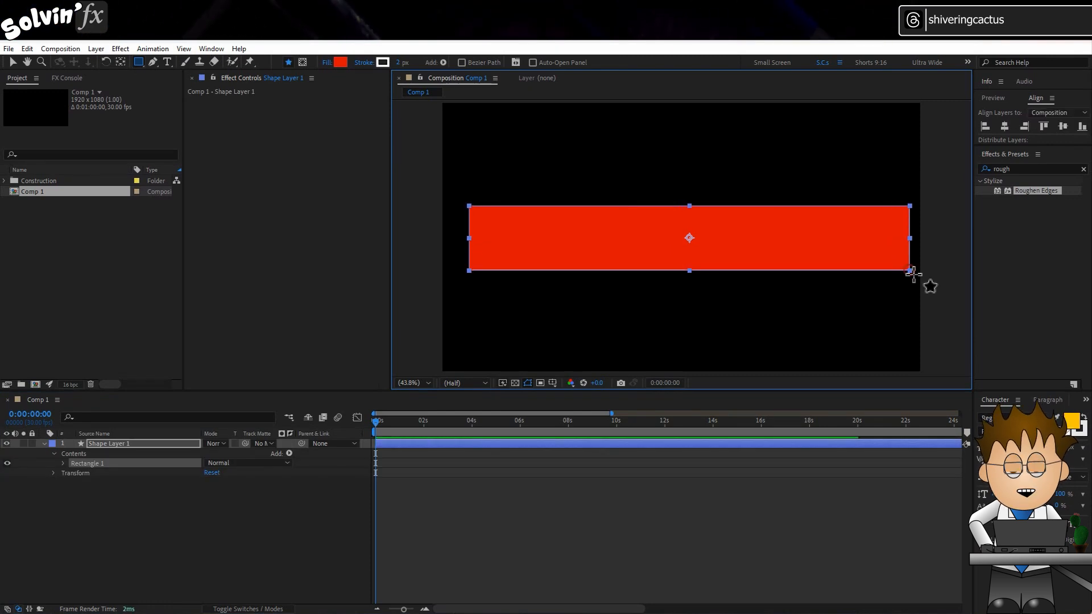
Step: Set the position in Rectangle 1's own transform to 0, 0
click(62, 463)
click(72, 503)
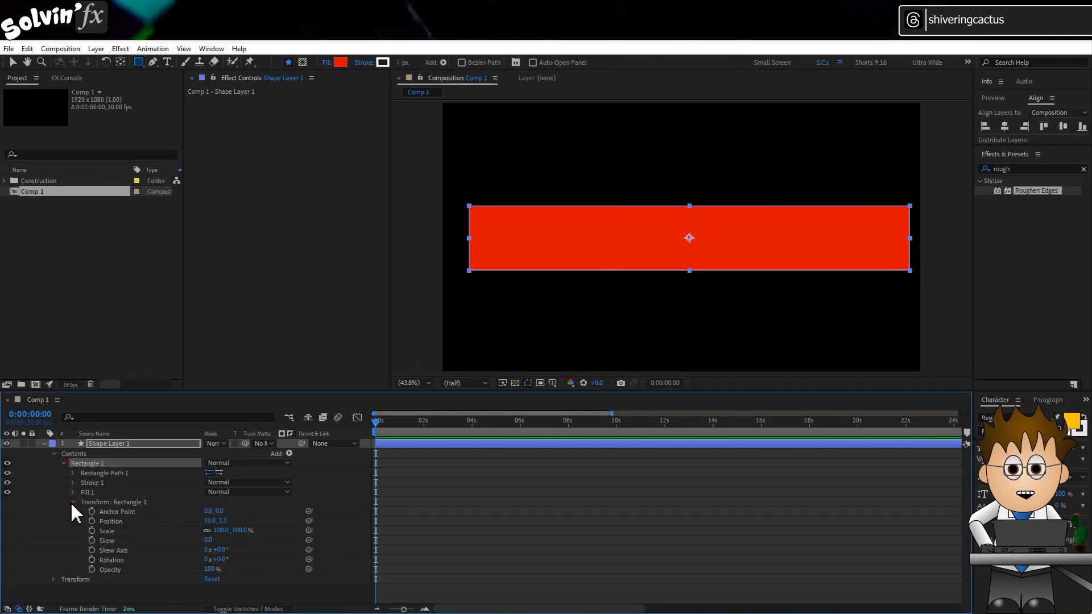
click(236, 521)
click(221, 520)
text(0)
click(166, 552)
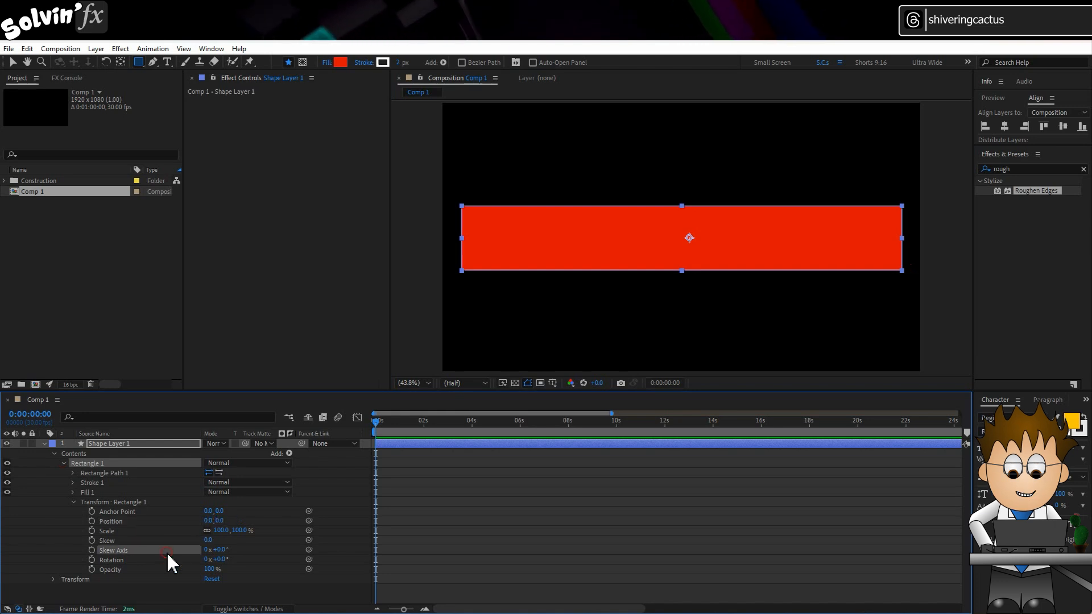
Step: Adjust the rectangle's width through the Size property of its rectangle path
click(71, 473)
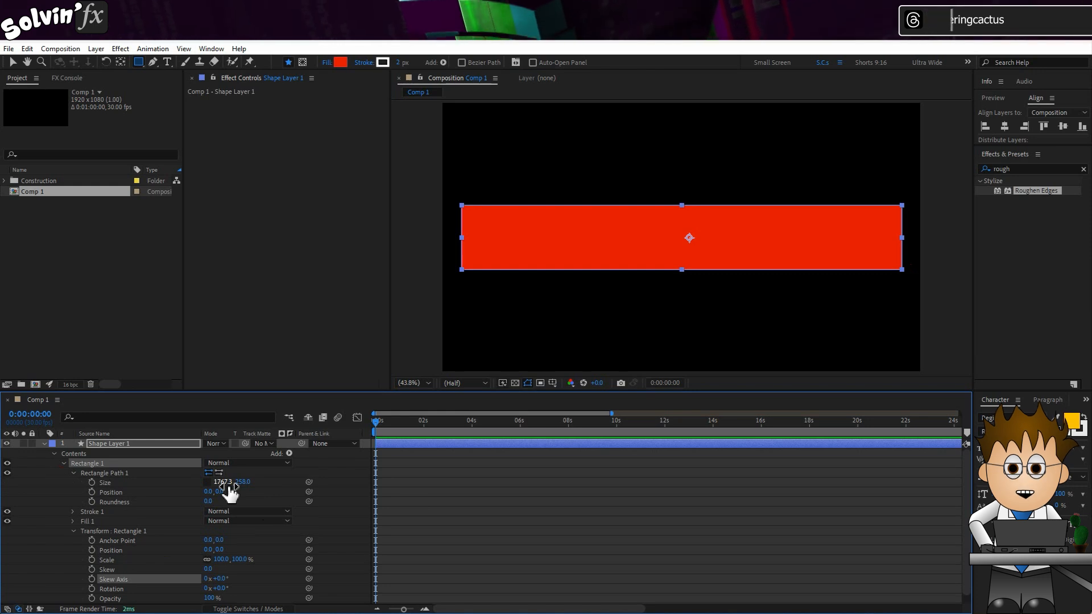
mouse_move(227, 487)
mouse_down()
mouse_move(159, 487)
mouse_move(210, 486)
mouse_up()
drag(51, 494, 129, 525)
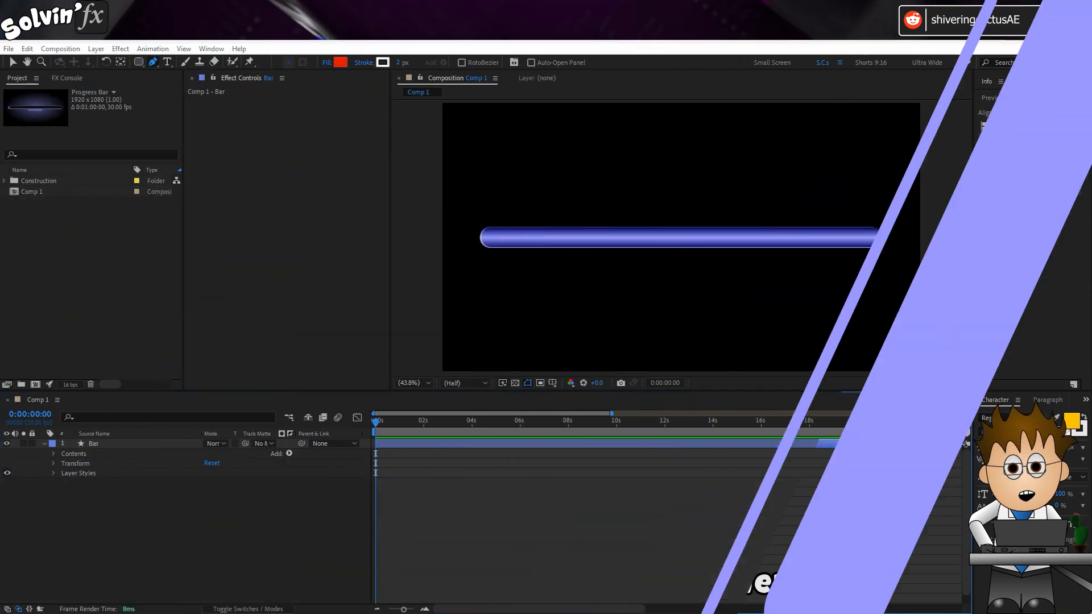
Step: With no layer selected, use the Pen tool to add a straight horizontal line along the bar's centre, extending slightly past both ends
click(145, 445)
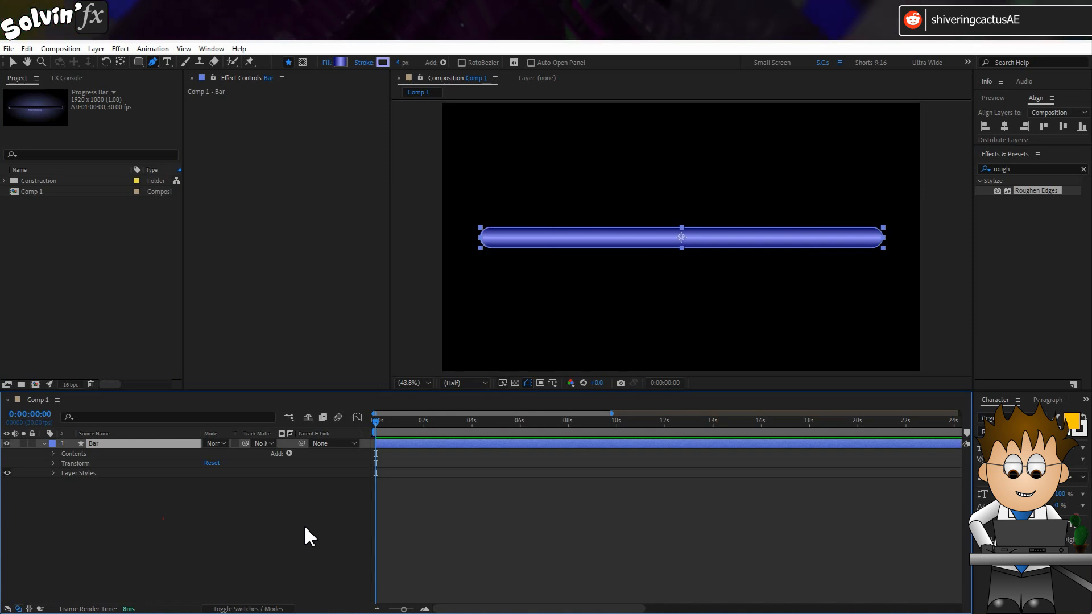
click(305, 529)
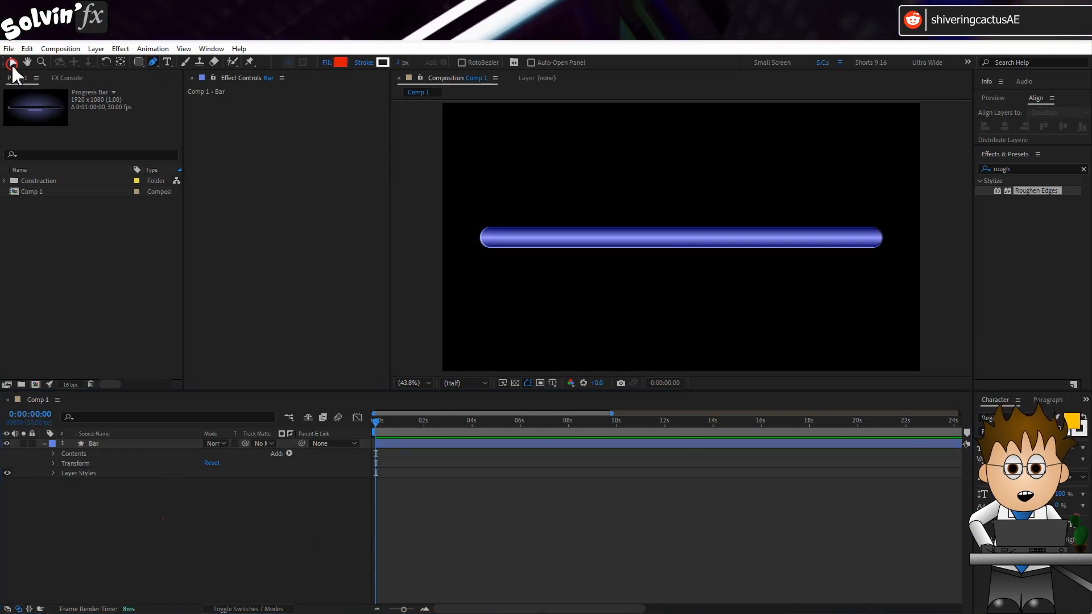
click(250, 569)
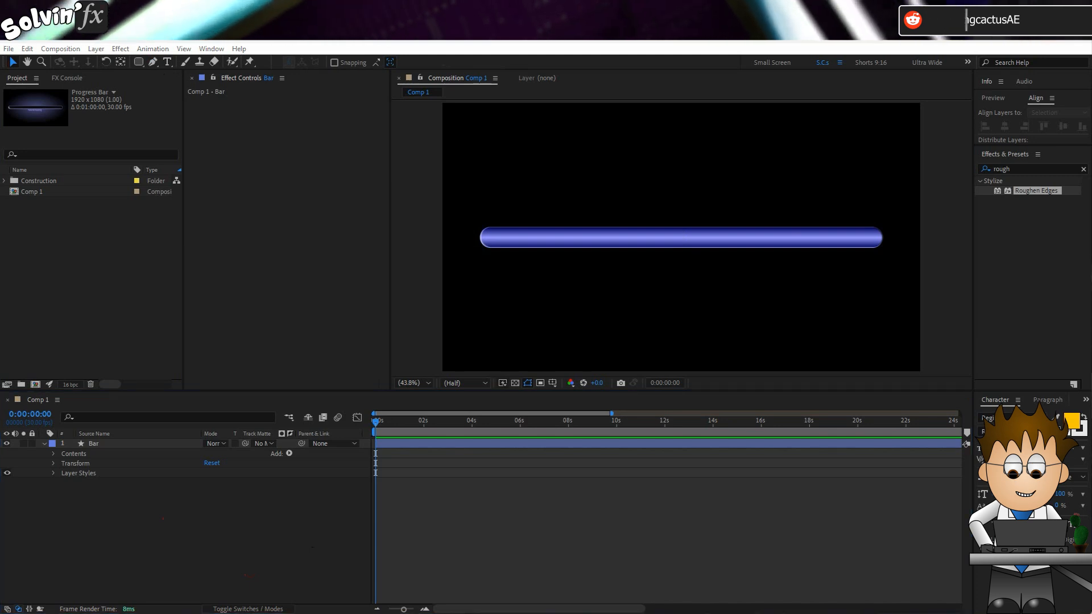
click(161, 508)
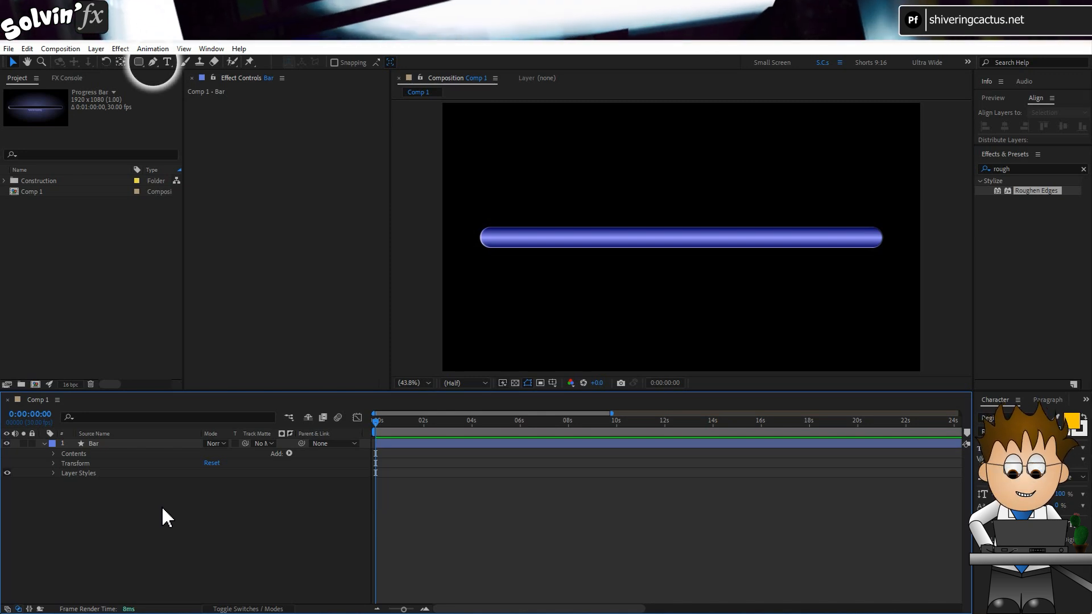
click(152, 62)
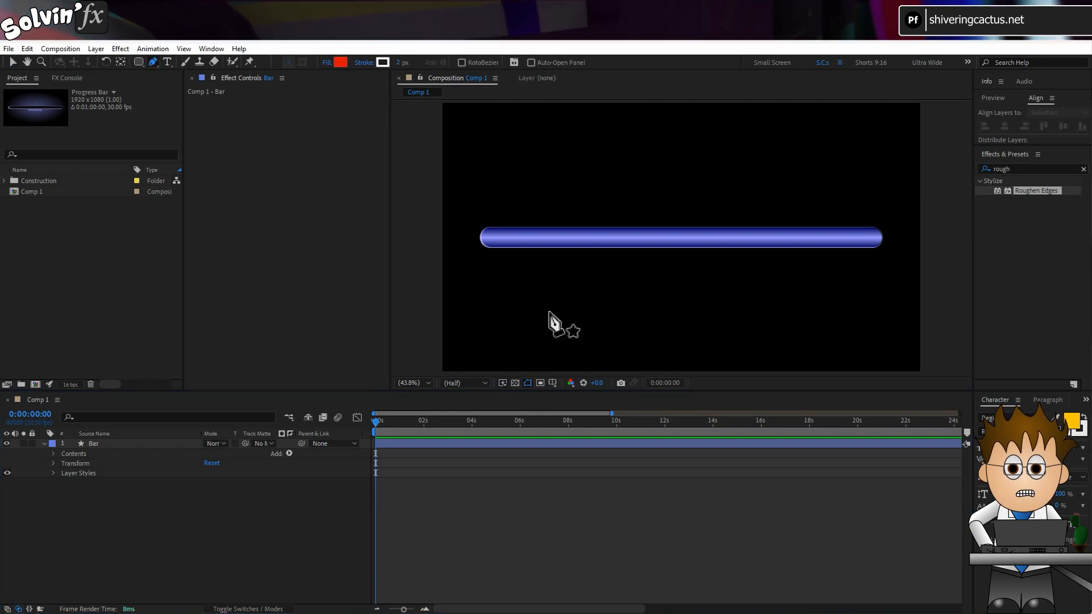
click(474, 239)
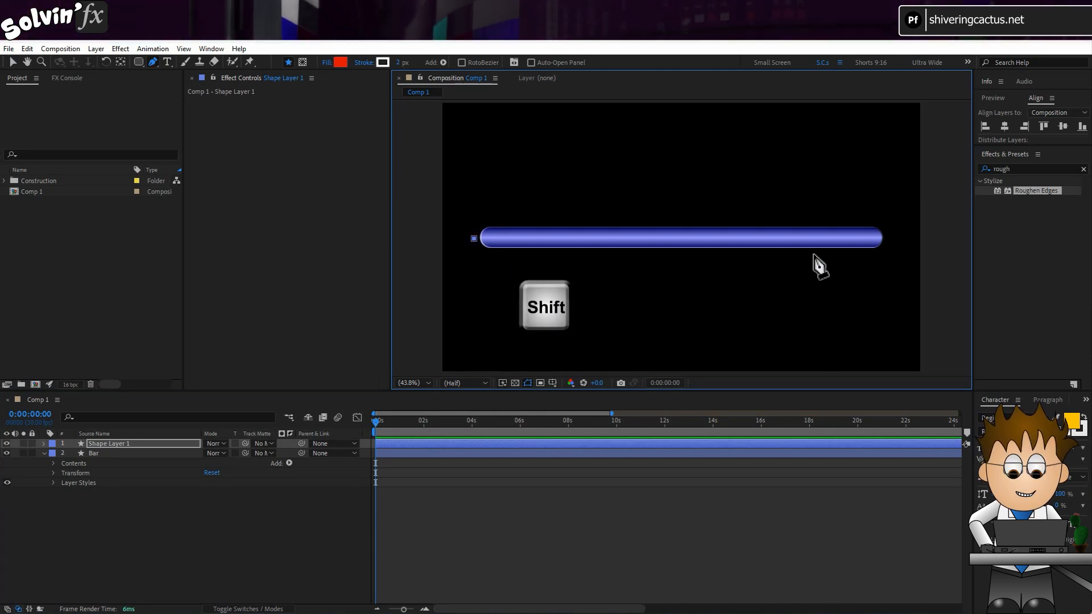
shift+click(886, 238)
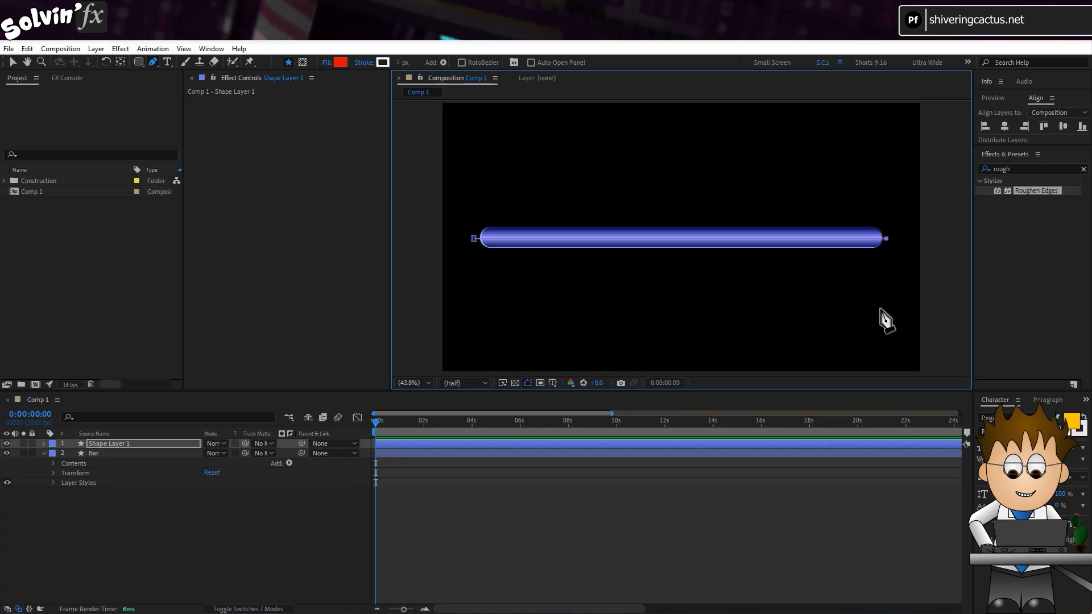
Step: Solo the new line layer to inspect its path on its own, and restore the view of all layers
click(22, 443)
click(23, 443)
click(22, 443)
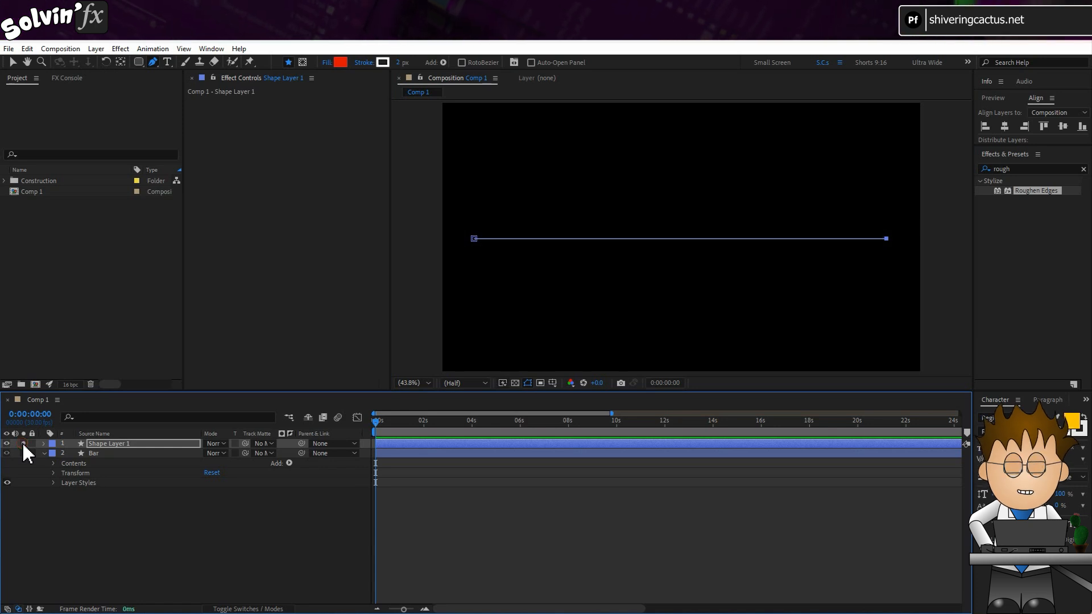
click(22, 443)
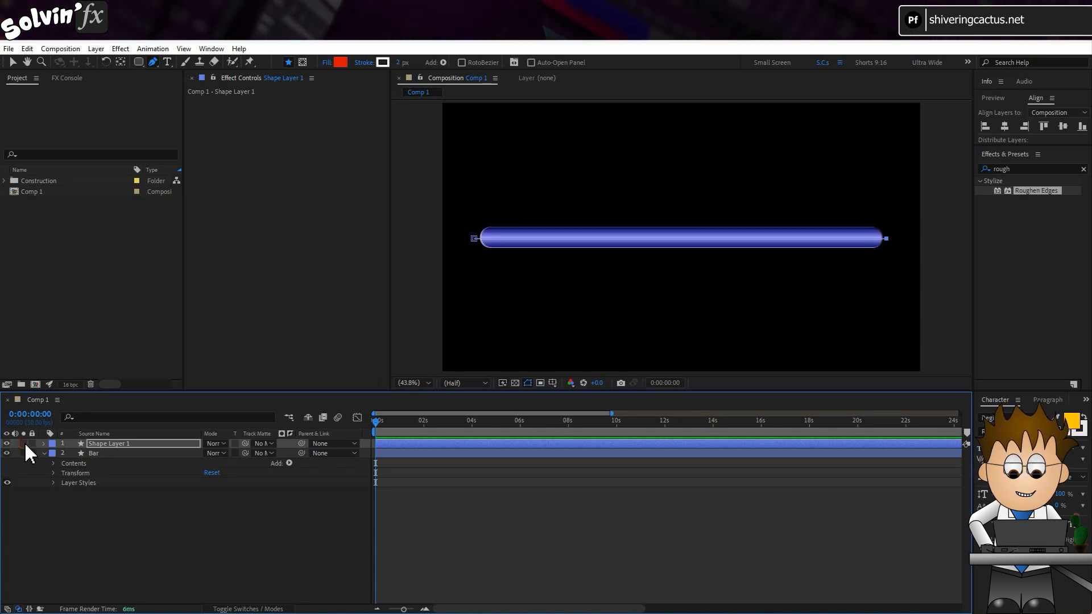
Step: Rename the line's shape layer as MATTE
key(Return)
text(MATTE)
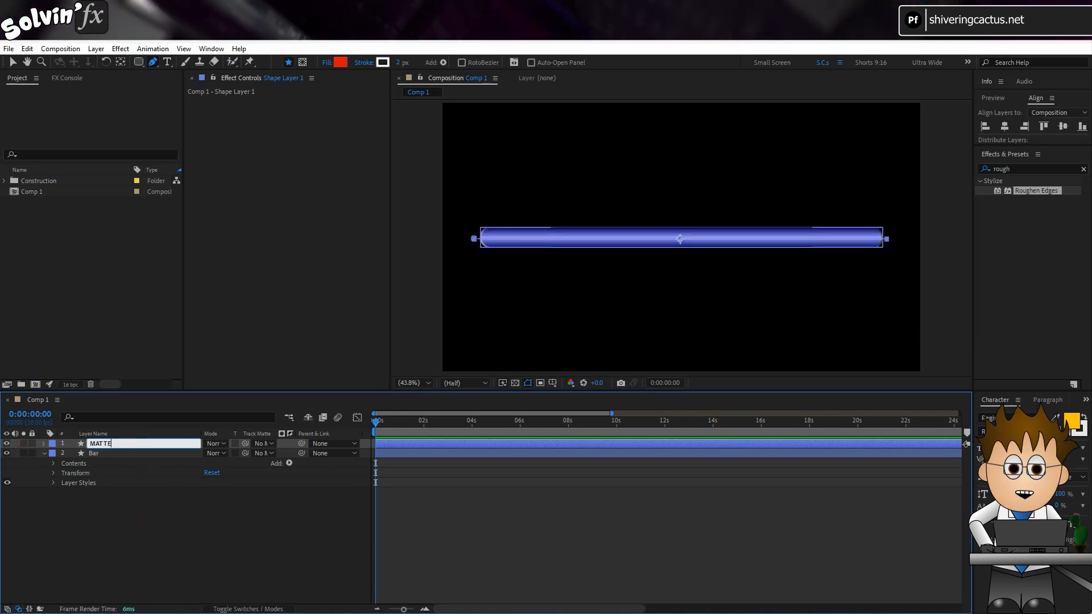
key(Return)
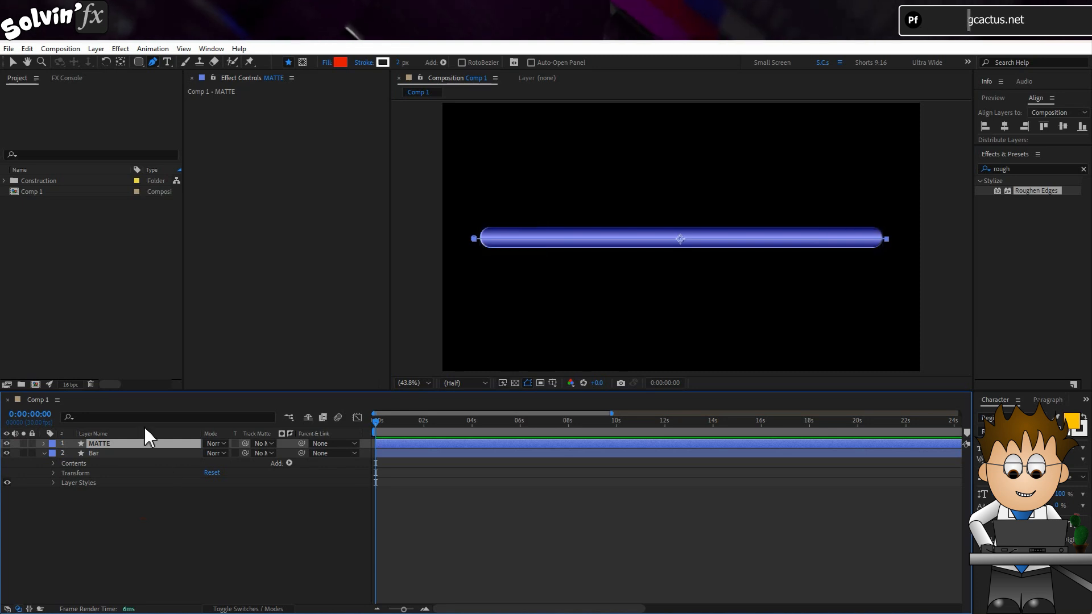
Step: Expand the contents of the MATTE layer's Shape 1 and delete its fill
click(44, 444)
click(53, 454)
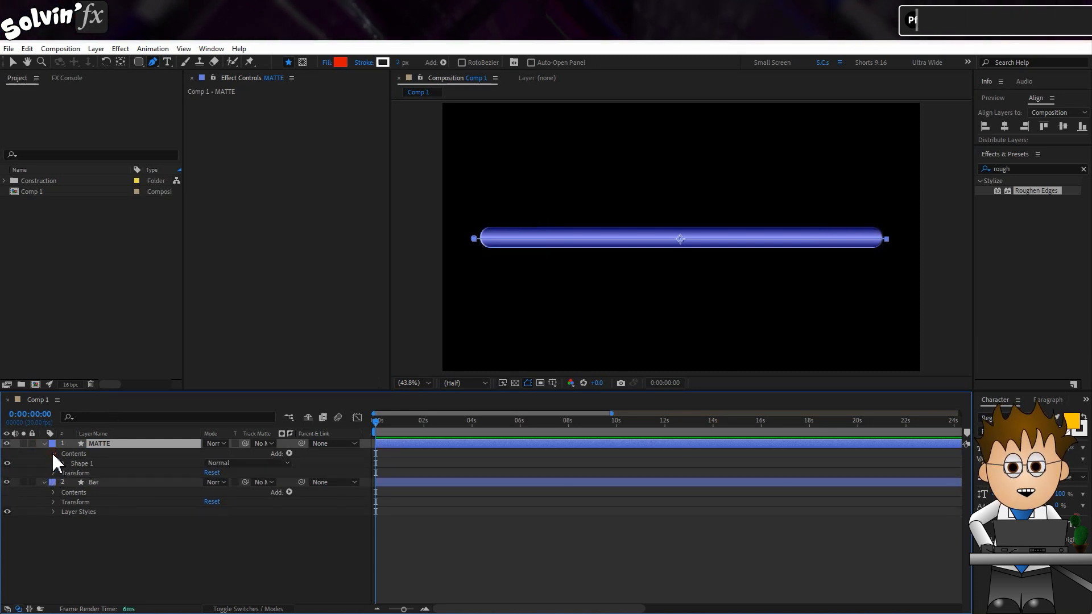
click(63, 463)
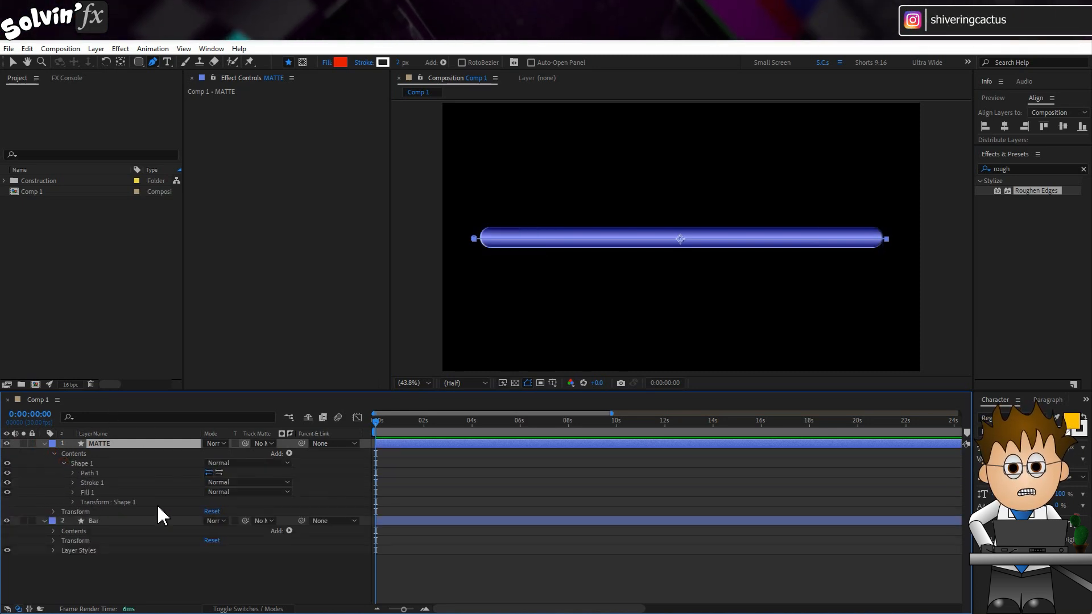
click(110, 495)
key(Delete)
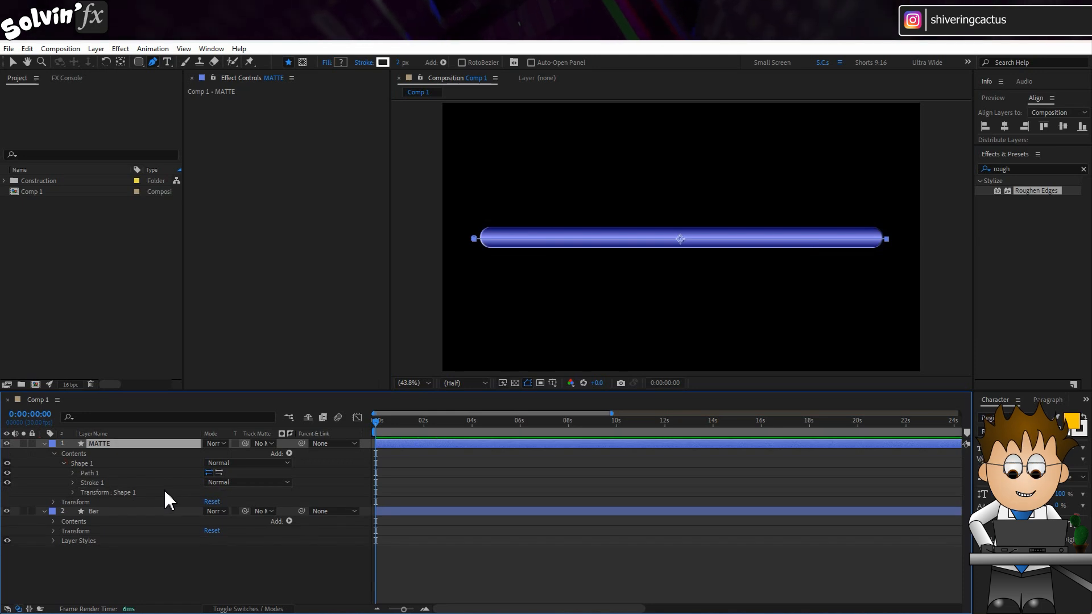
Step: Set the MATTE line's stroke width to 104 and its line cap to Round Cap
click(73, 483)
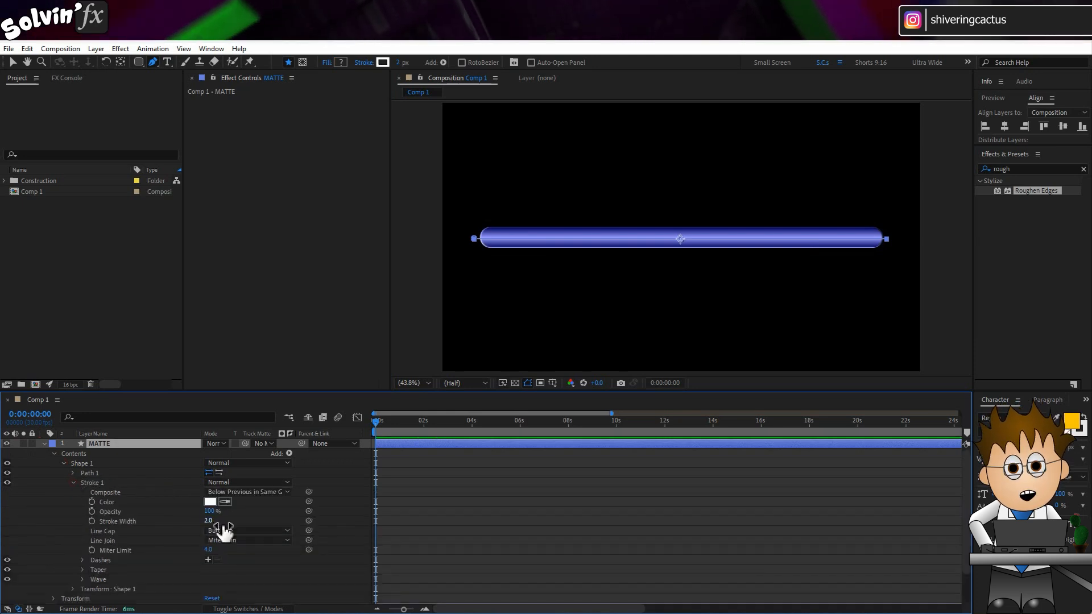
drag(210, 523, 274, 524)
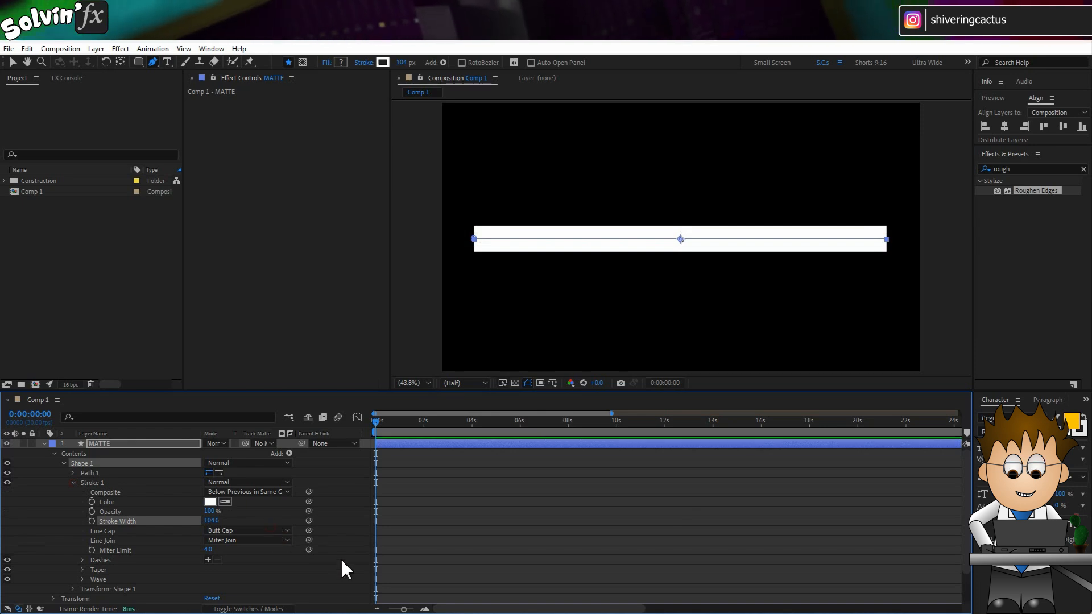
click(273, 531)
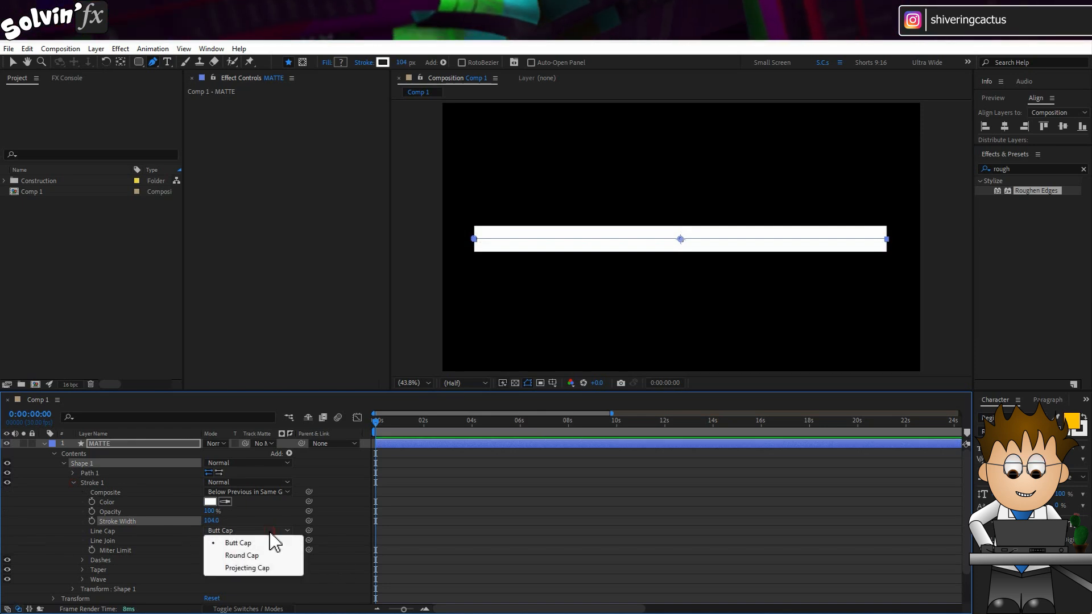
click(242, 556)
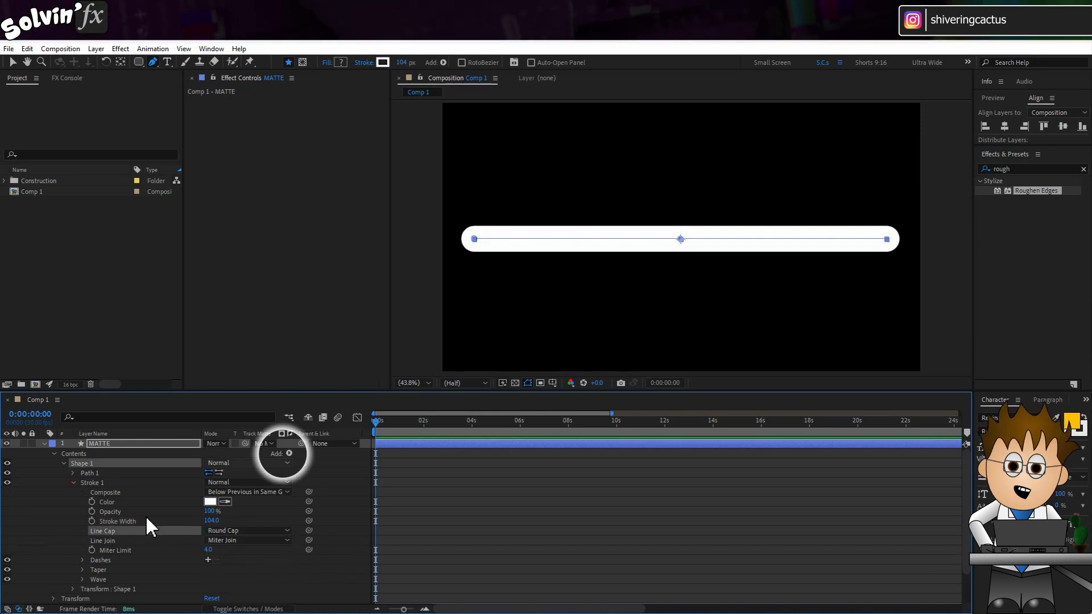
Step: Add Trim Paths to the MATTE layer's shape and expand its properties
click(289, 454)
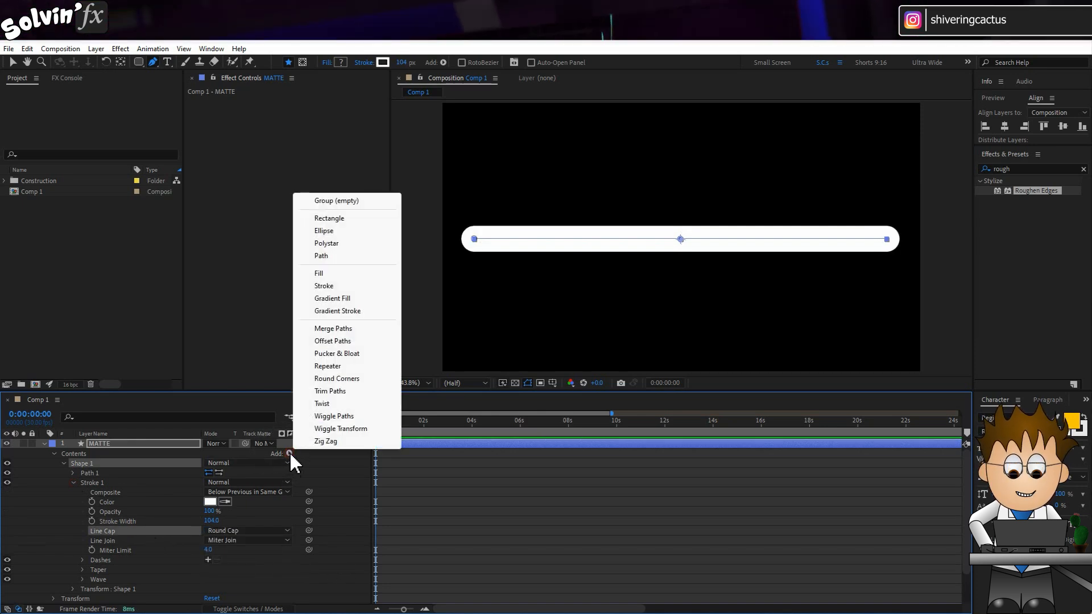
click(366, 391)
click(72, 483)
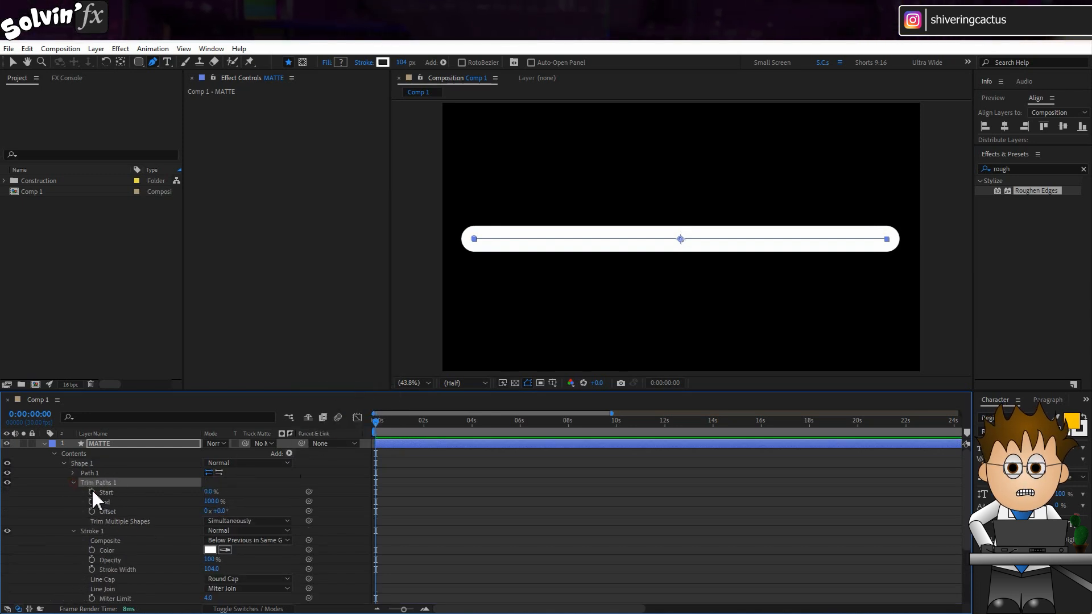
Step: Keyframe the Trim Paths End value from 0% at the start of the composition to 100% at 0:00:03:29
drag(212, 502, 113, 509)
click(92, 501)
click(425, 424)
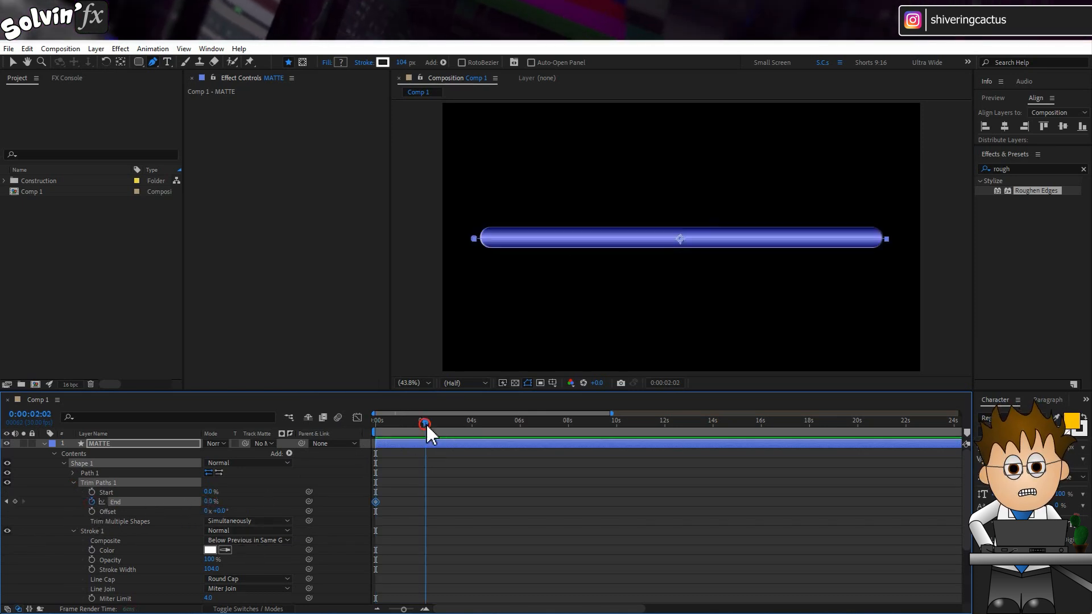
drag(425, 424, 472, 425)
drag(210, 503, 271, 502)
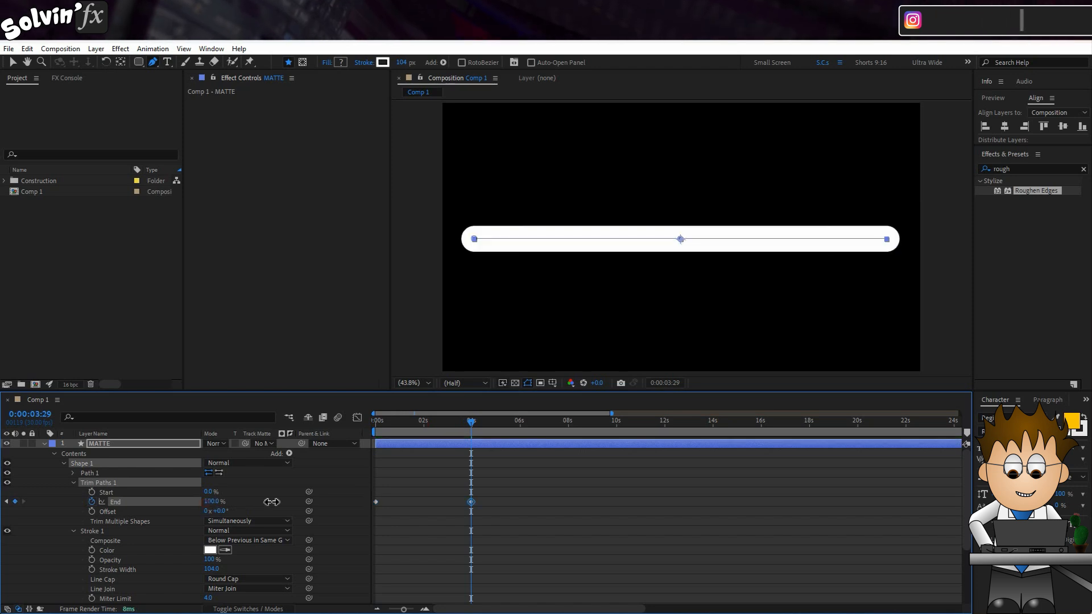
Step: Set the MATTE layer as the track matte of the Bar layer
click(44, 444)
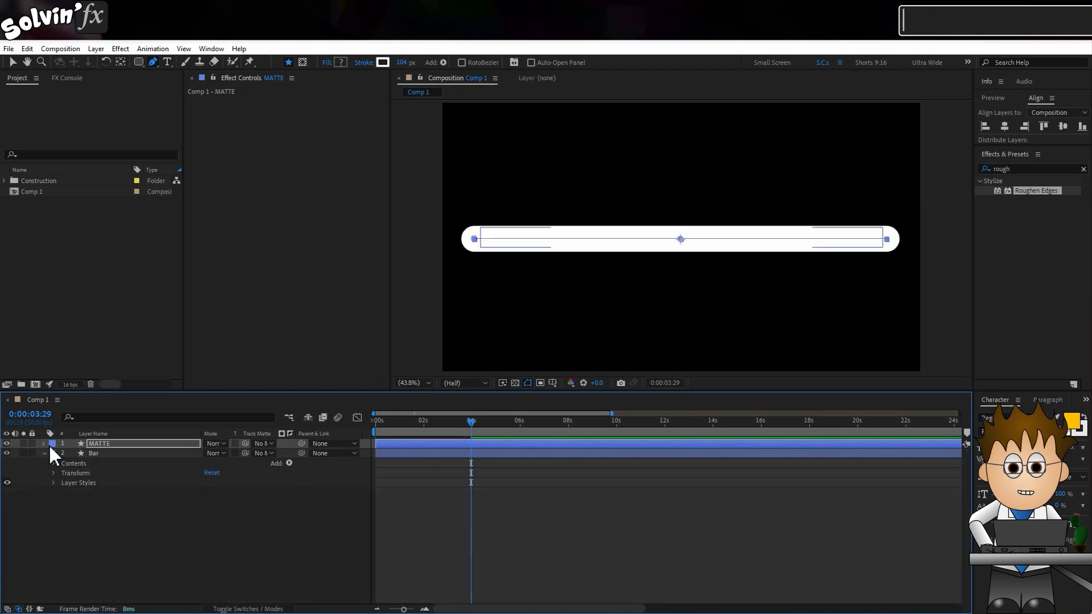
click(52, 454)
click(263, 453)
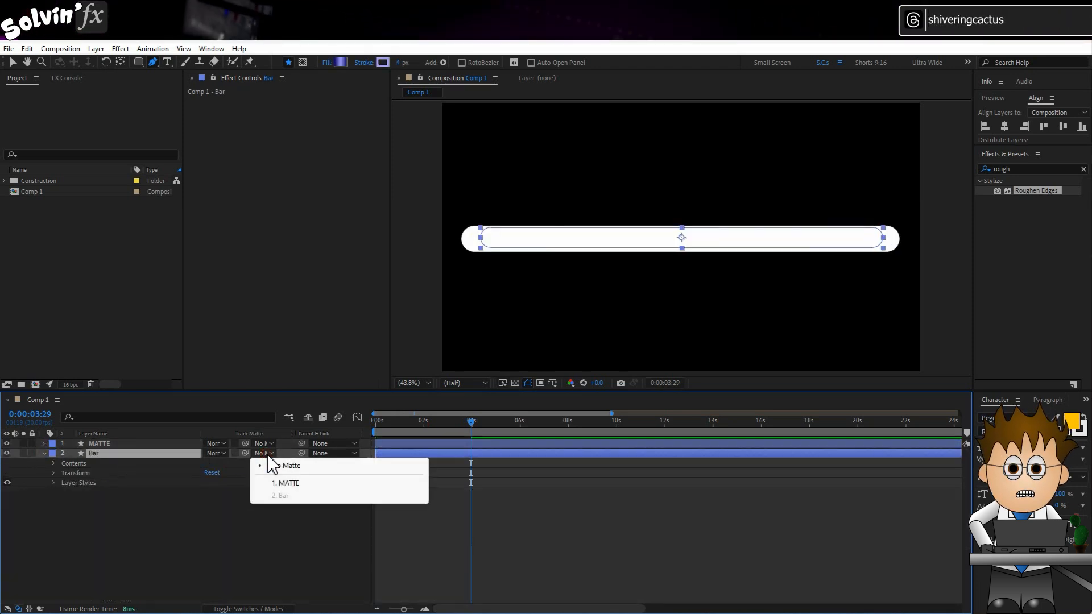
click(354, 484)
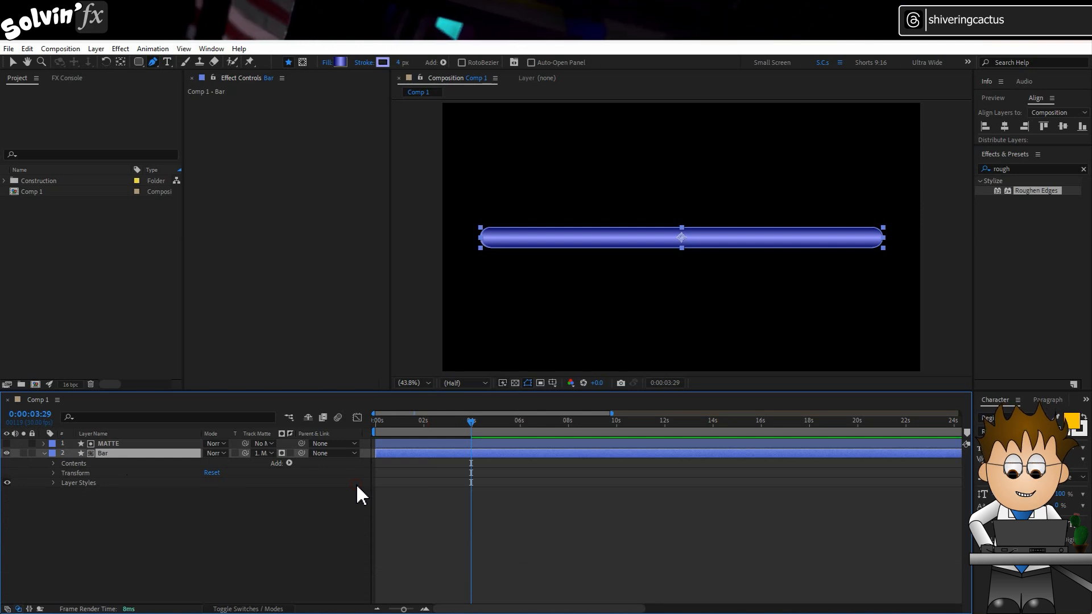
Step: Show only the MATTE layer's keyframed properties and preview the bar animation from the start
key(u)
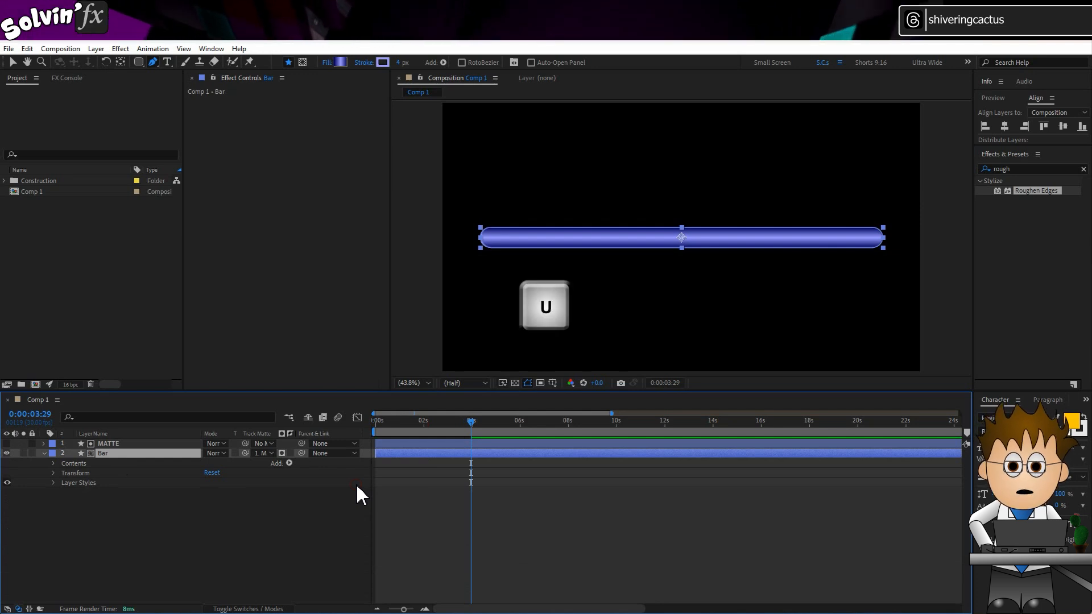
click(134, 444)
key(u)
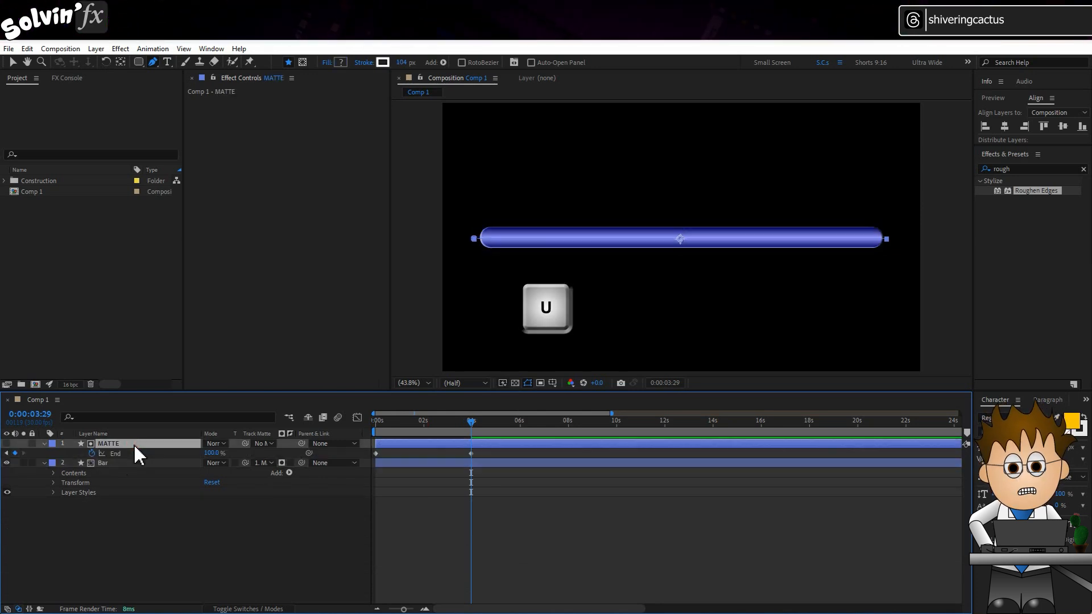
key(Home)
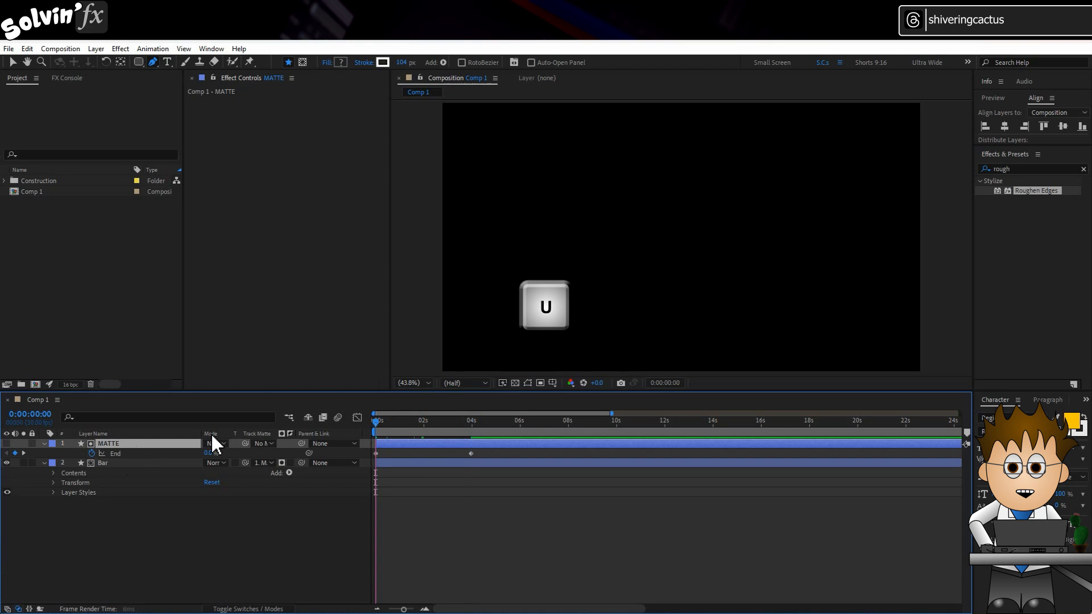
key(space)
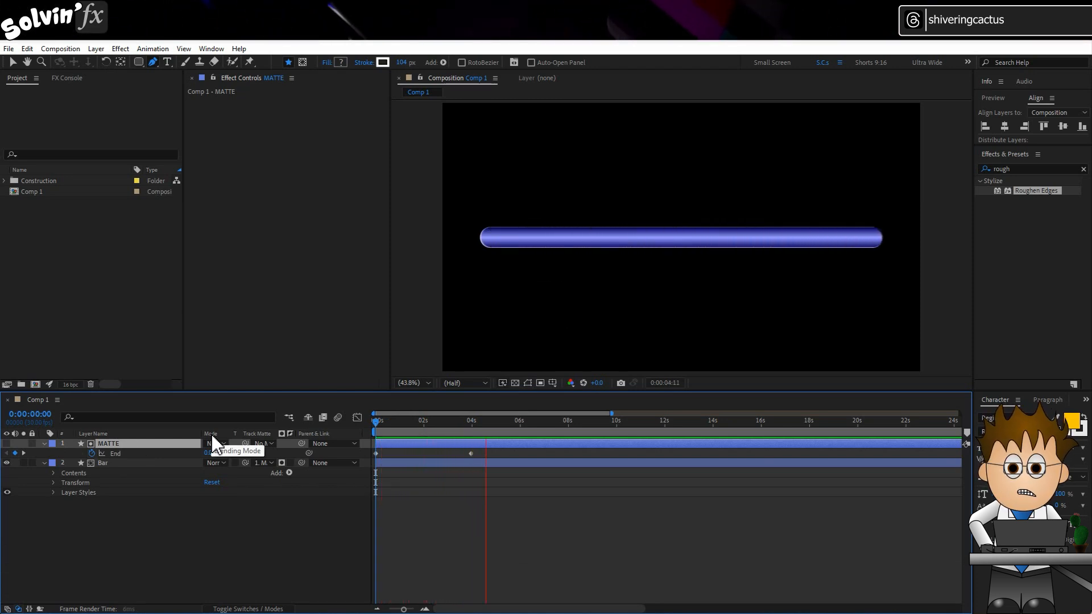
Step: Stop the preview and duplicate the Bar layer
key(space)
click(126, 463)
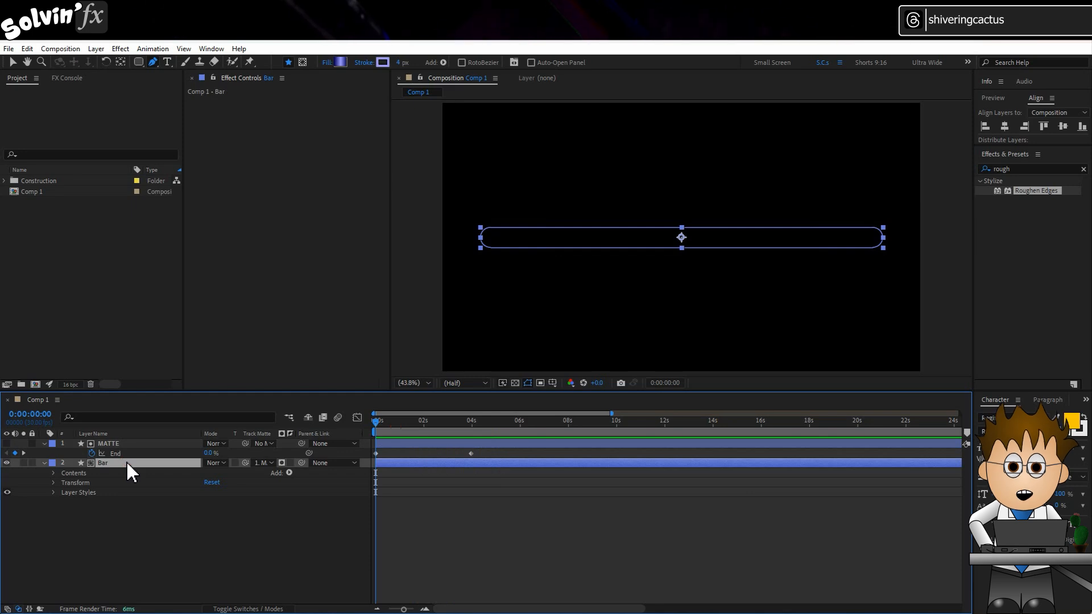
key(ctrl+d)
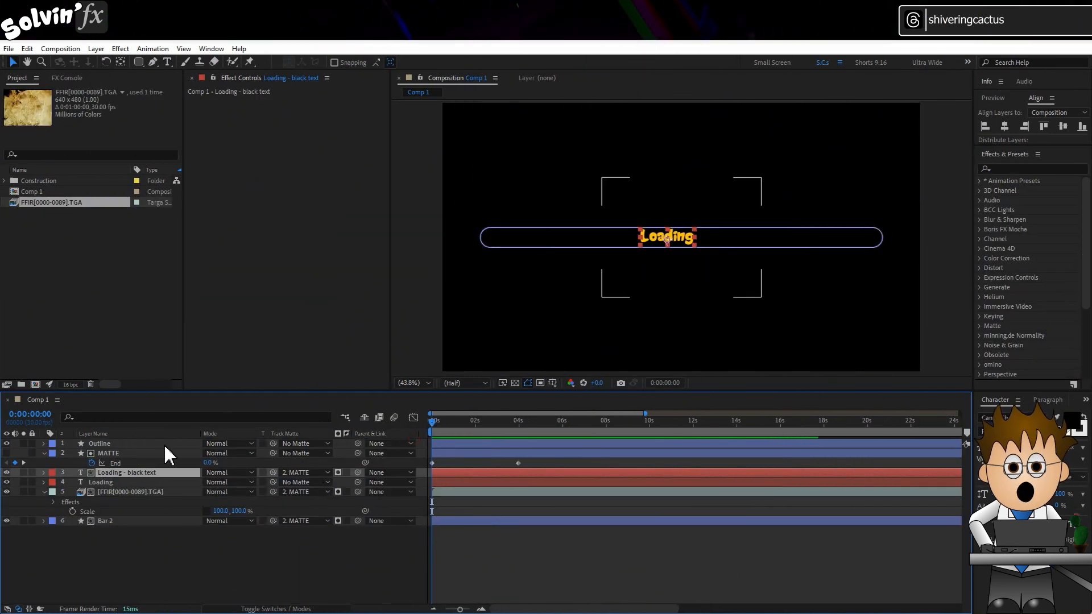
click(154, 493)
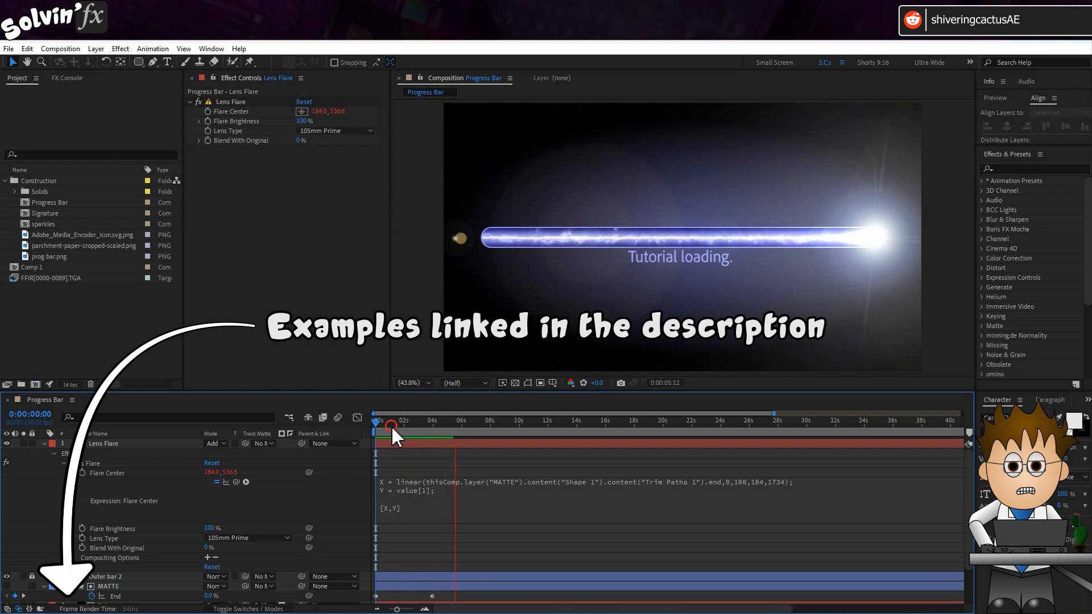
drag(392, 425, 371, 425)
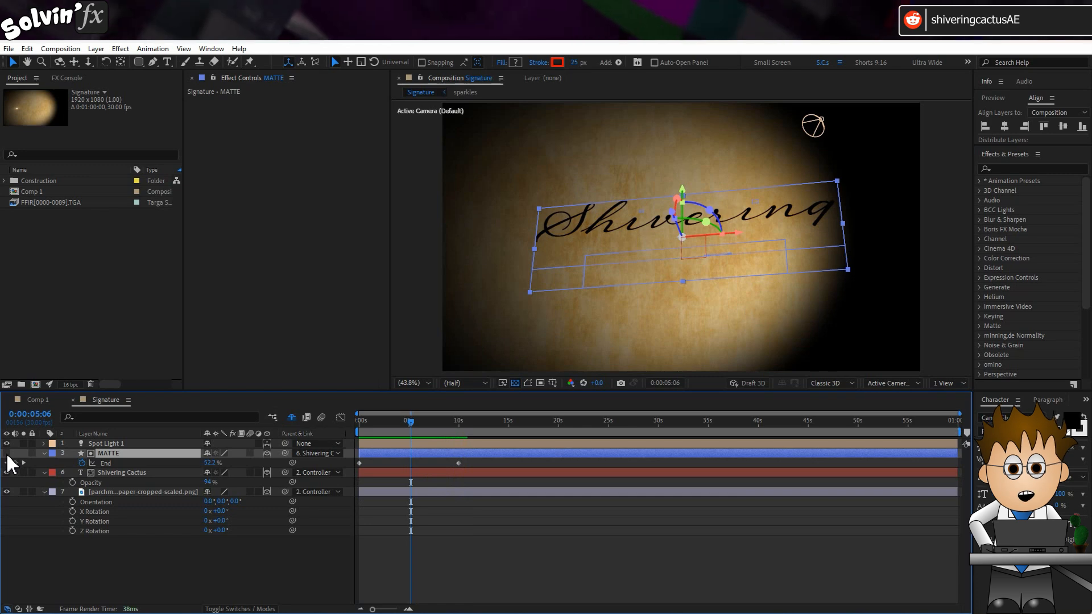
Step: Show and solo the Signature composition's MATTE layer with its Trim Paths properties expanded, and move the playhead to 0:00:00:00
double_click(45, 454)
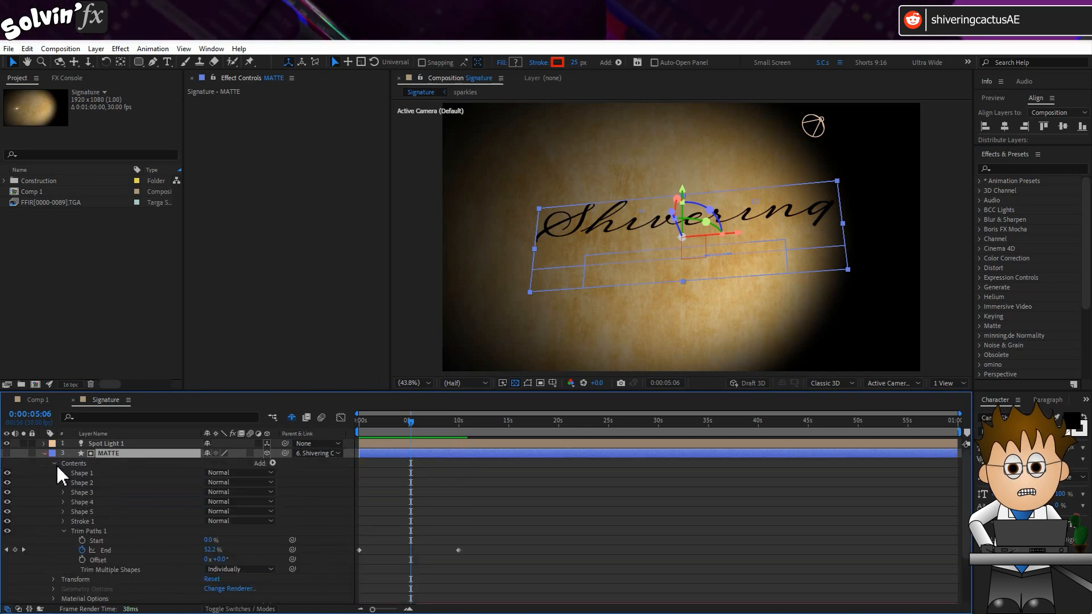
click(7, 453)
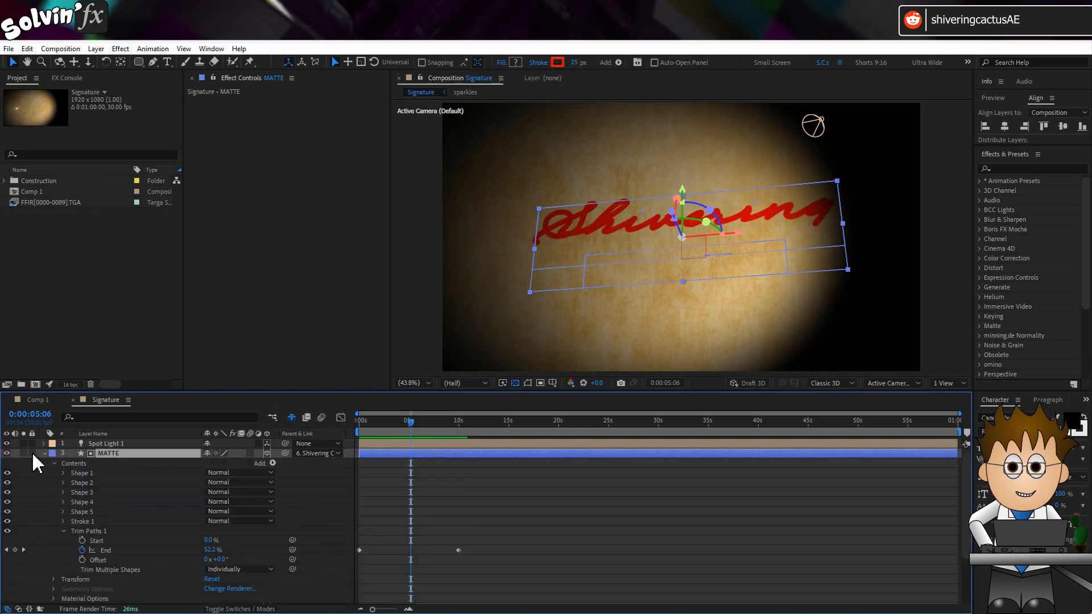
click(23, 454)
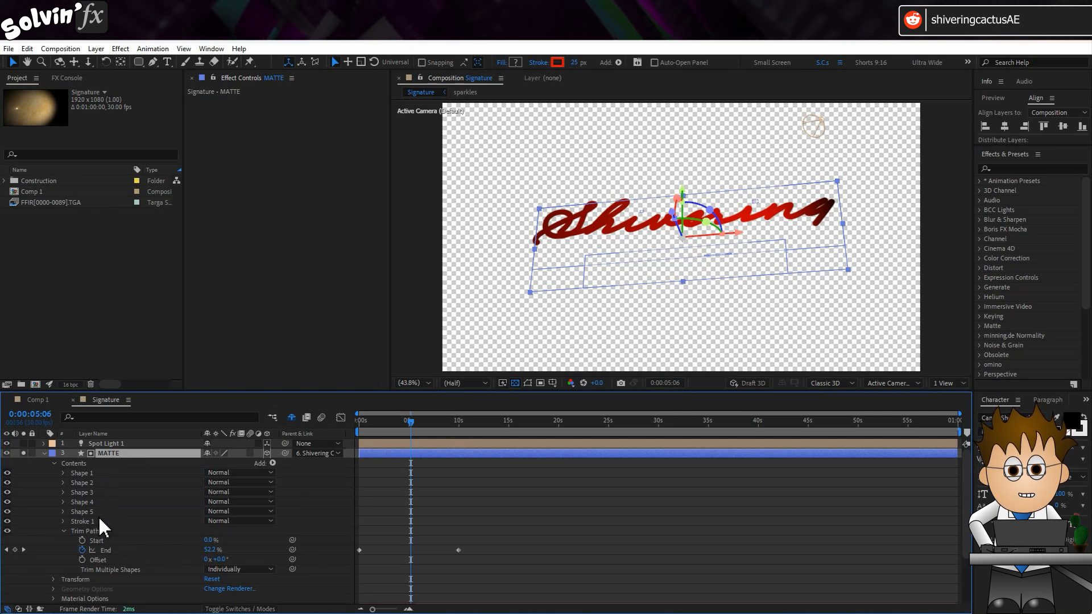
scroll(99, 518, down, 2)
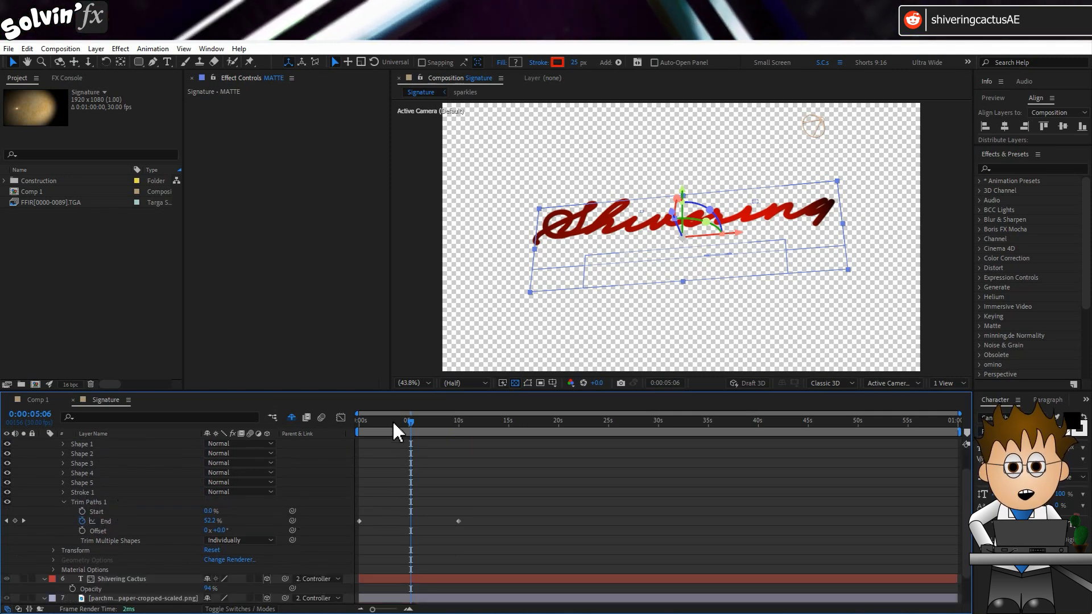
mouse_move(397, 432)
mouse_down()
mouse_move(361, 430)
mouse_move(415, 434)
mouse_move(268, 443)
mouse_up()
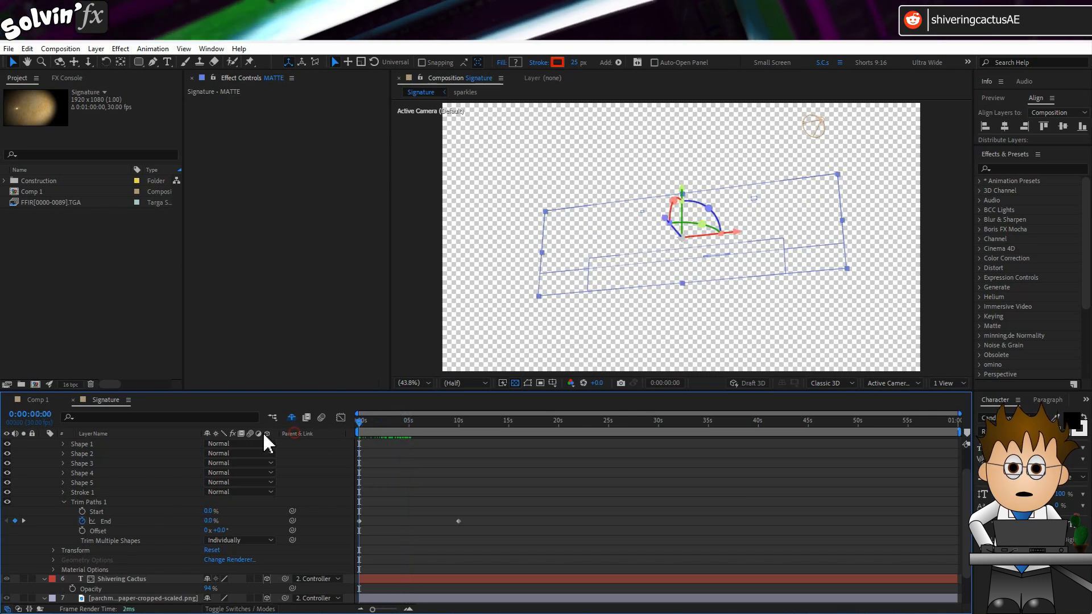
Step: Collapse the MATTE layer's properties and turn off its solo so all layers of the Signature composition are displayed
scroll(103, 498, up, 2)
click(43, 453)
click(23, 453)
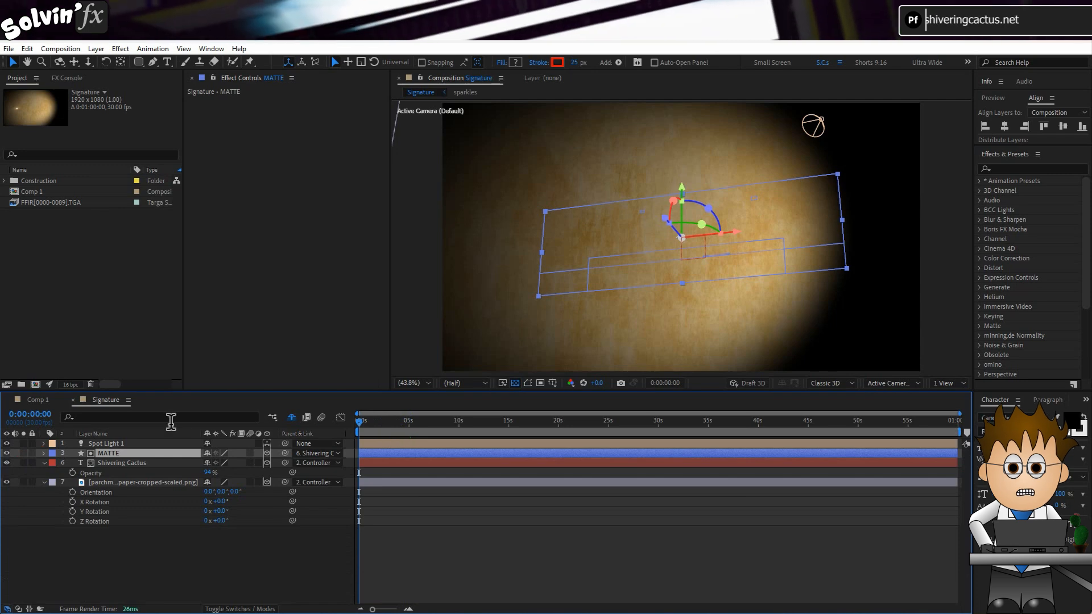
Step: Reveal the shy layers in the timeline and turn on visibility for the sparkles layer and Adjustment Layer 1
click(291, 418)
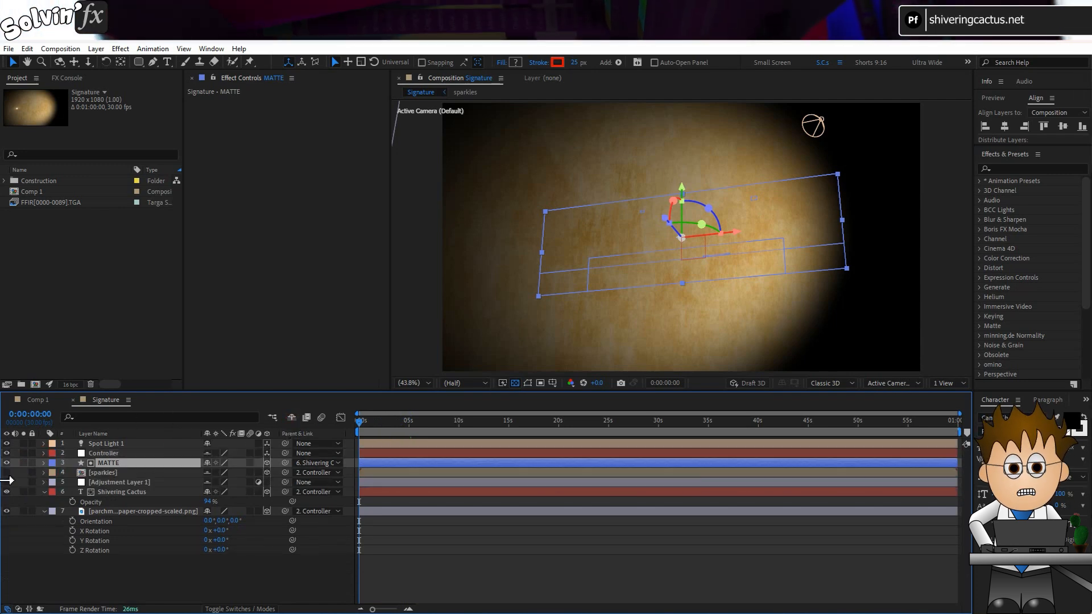
click(7, 473)
click(7, 482)
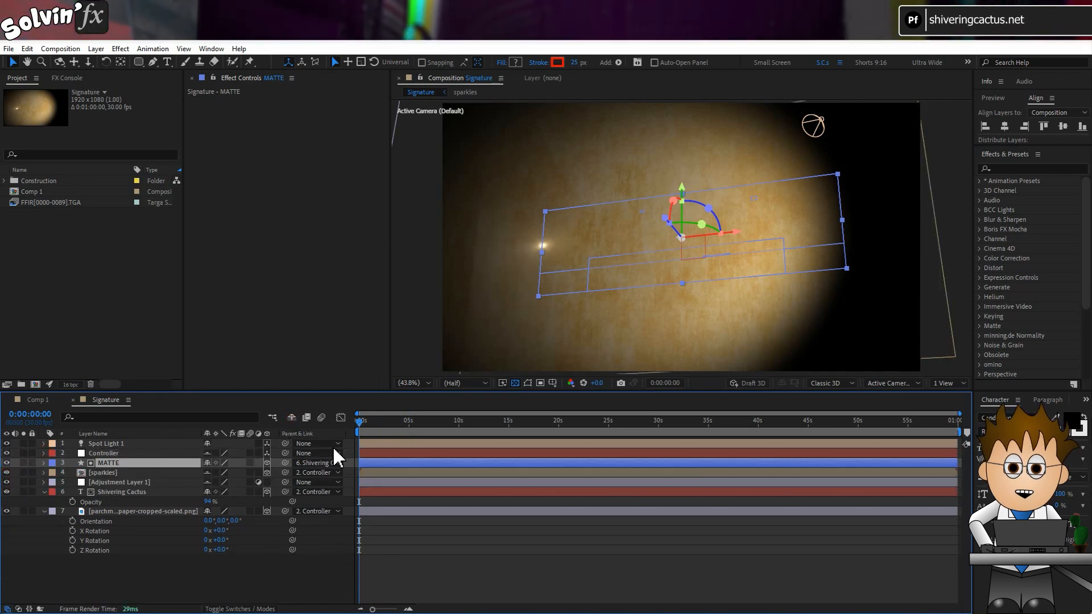